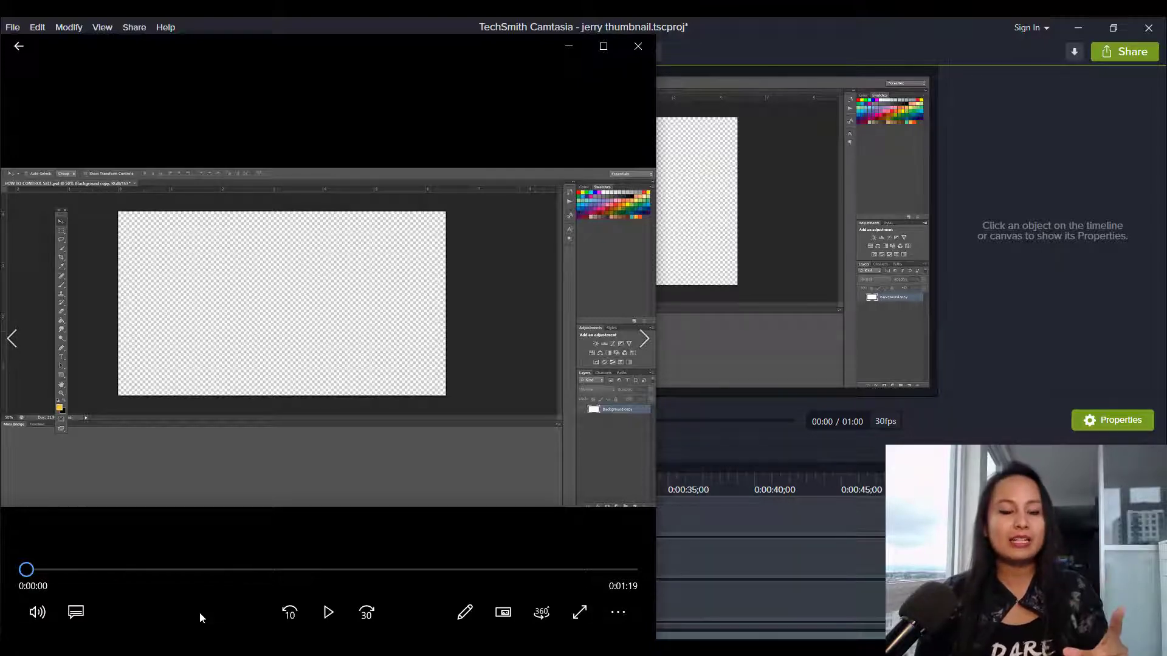
Play the finished time-lapse video in the media player, then minimize the player to return to the Camtasia project.
click(328, 612)
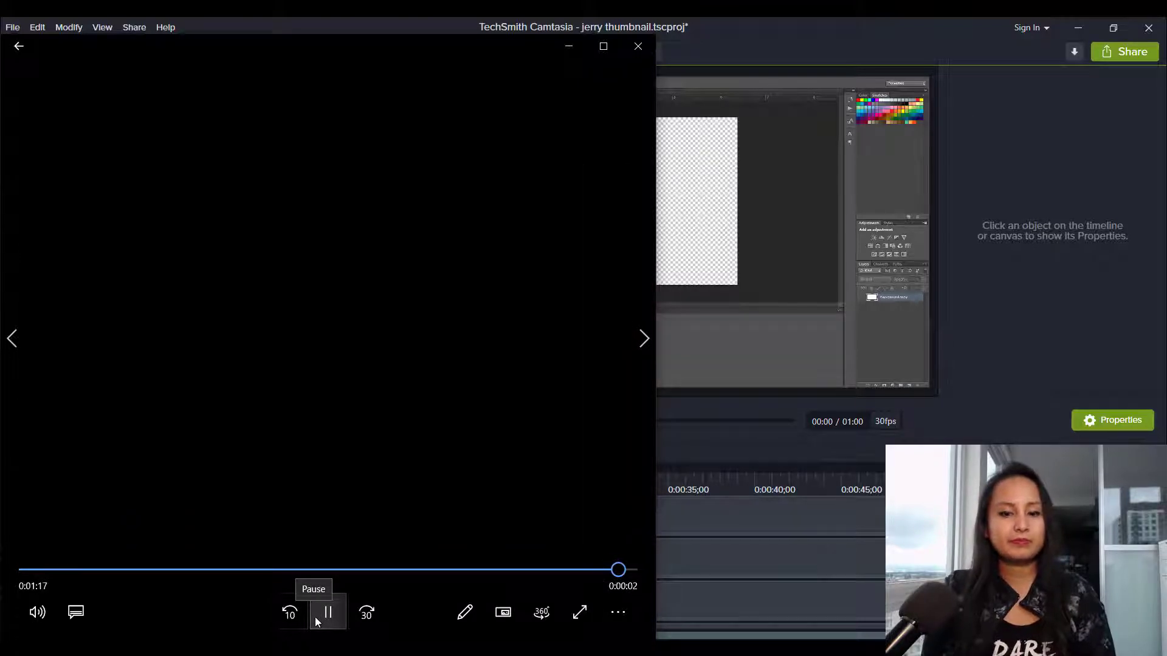
click(569, 46)
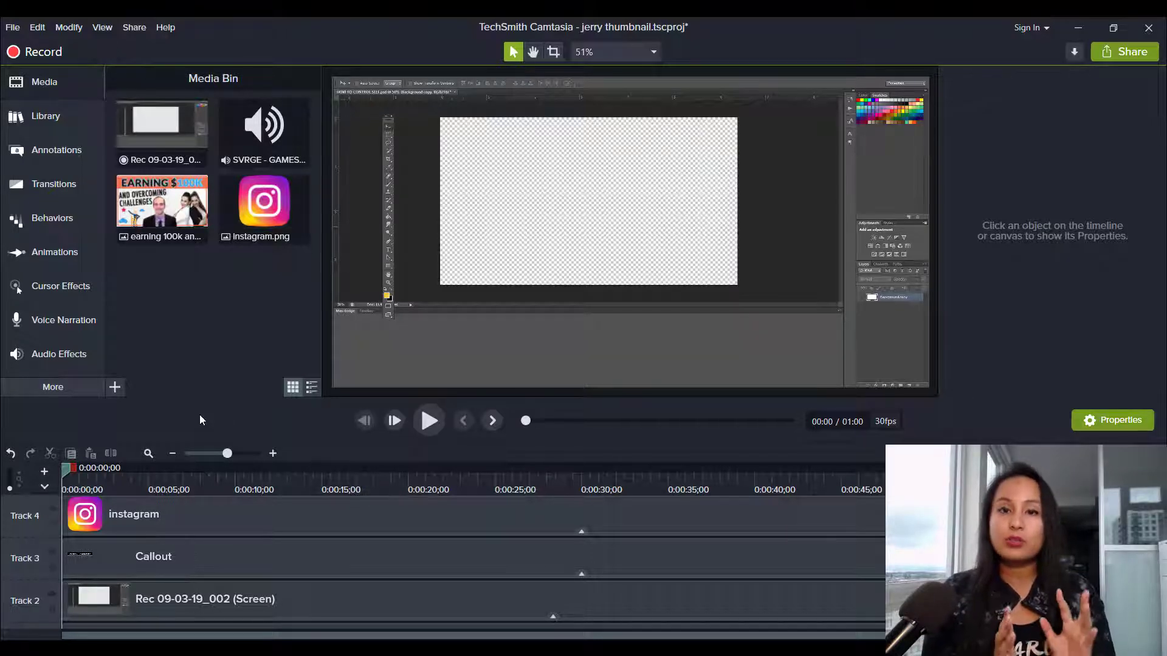
Examine the Rec 09-03-19_002 recording in the media bin and its clip on Track 2, including the clip's available commands.
click(152, 132)
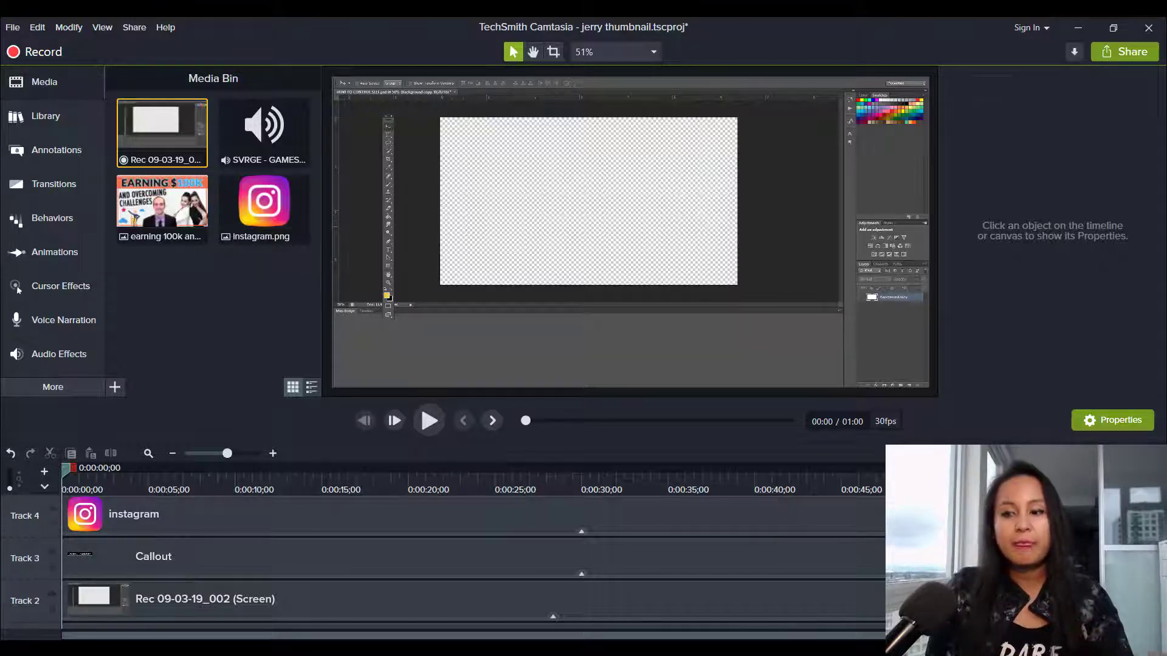
scroll(472, 560, right, 1)
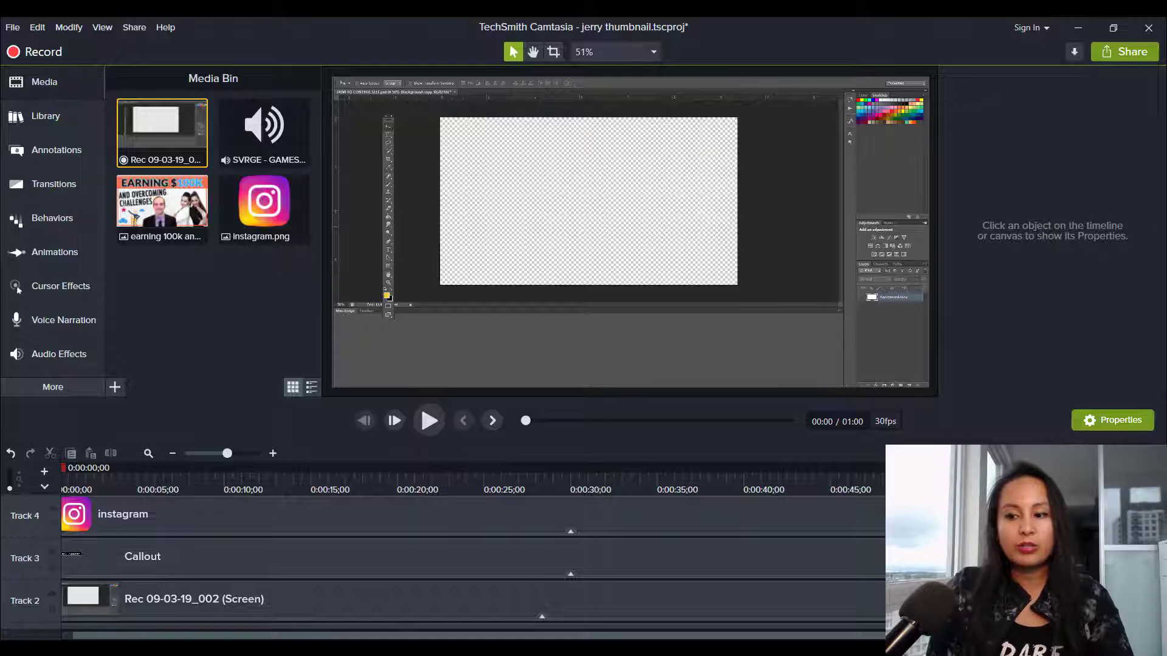
scroll(472, 559, down, 1)
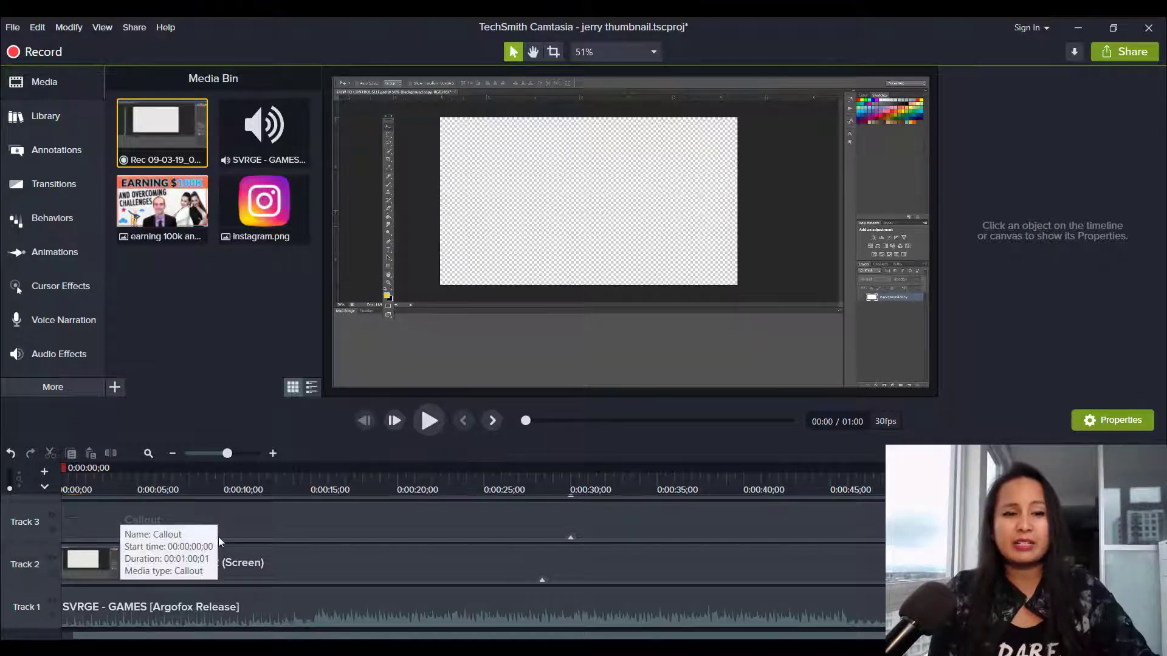
click(468, 563)
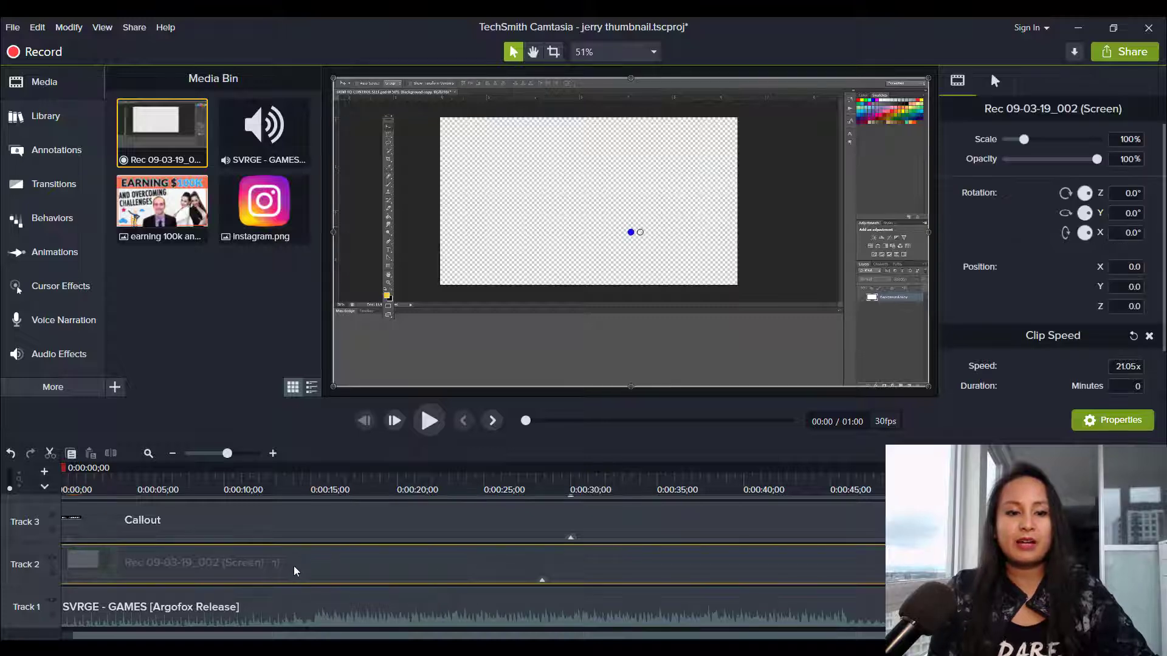
click(425, 569)
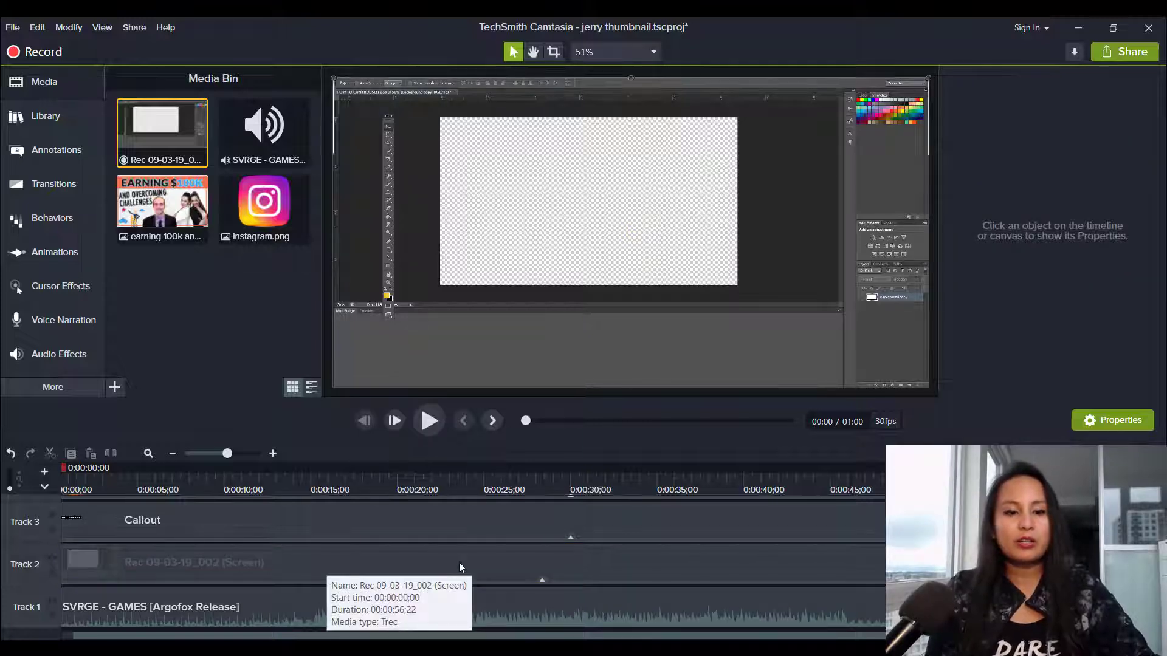
right_click(459, 567)
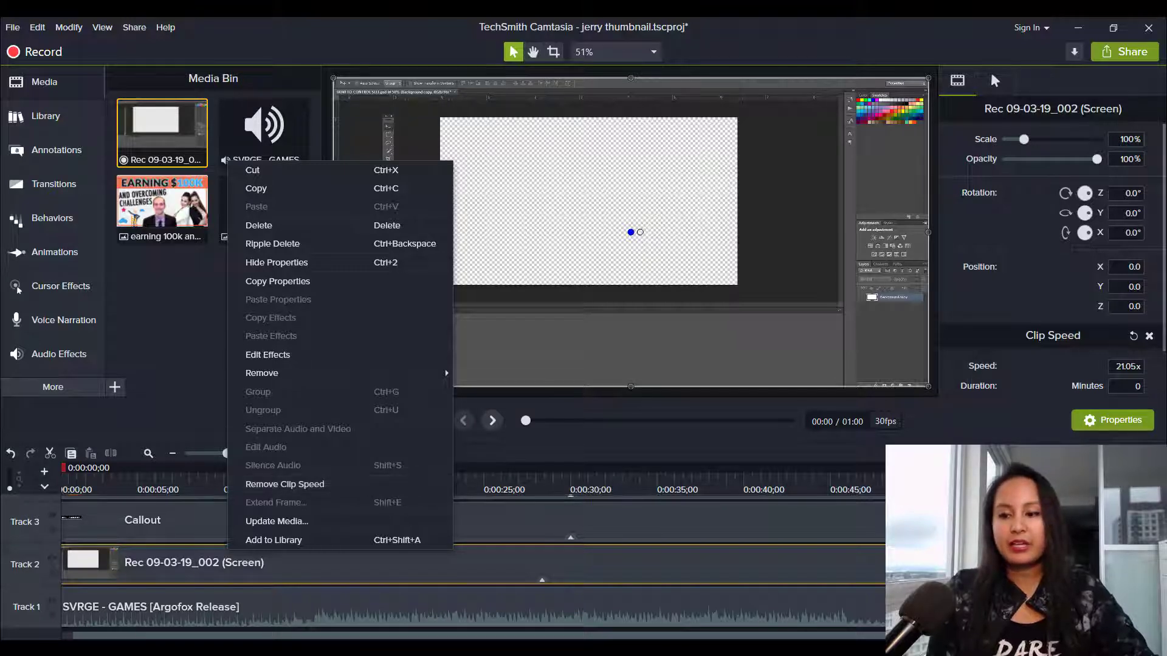
key(Escape)
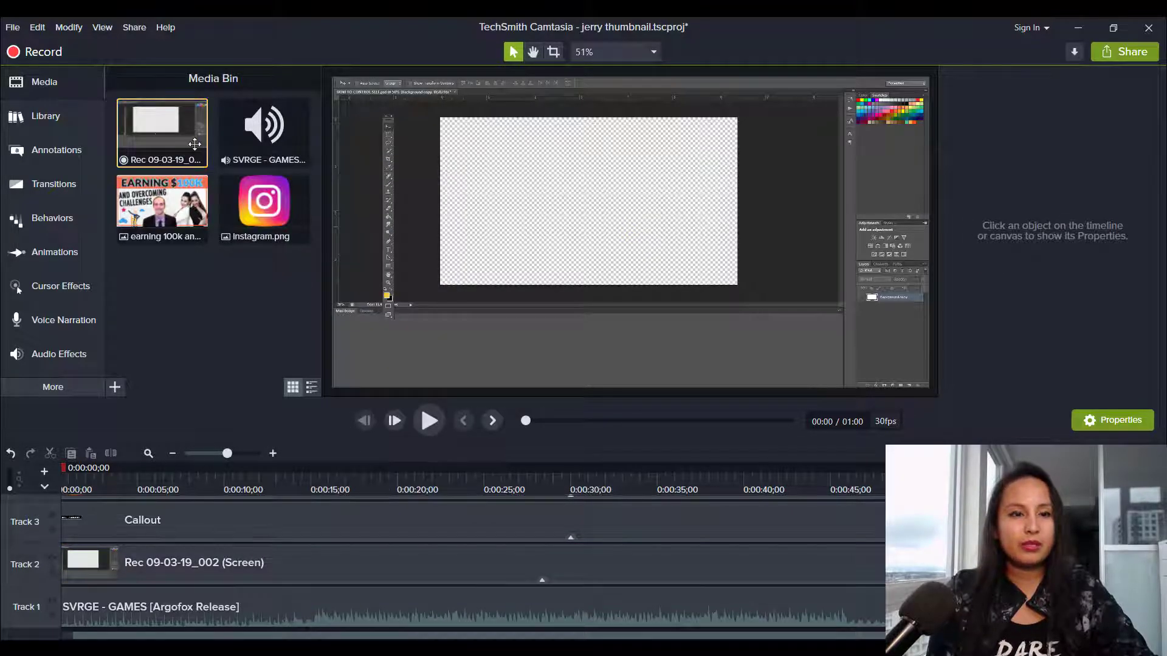
Place another copy of the Rec 09-03-19_002 recording on Track 2 after the existing clips and add Clip Speed to it.
drag(161, 131, 533, 234)
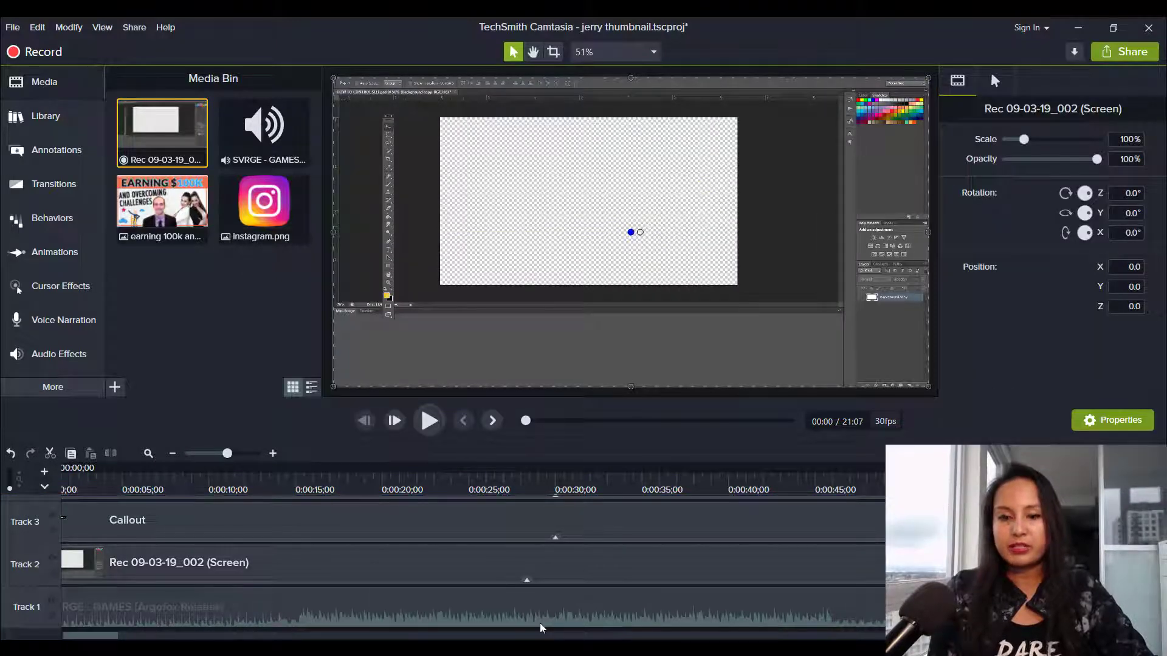
scroll(539, 628, right, 5)
scroll(539, 628, left, 2)
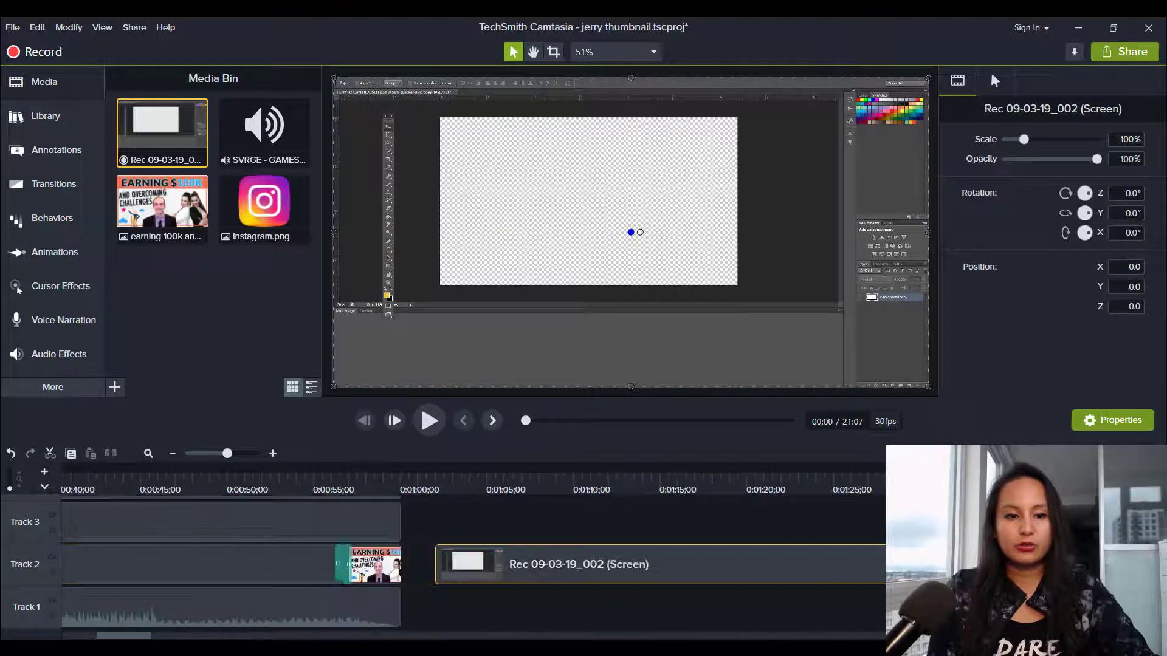
right_click(553, 572)
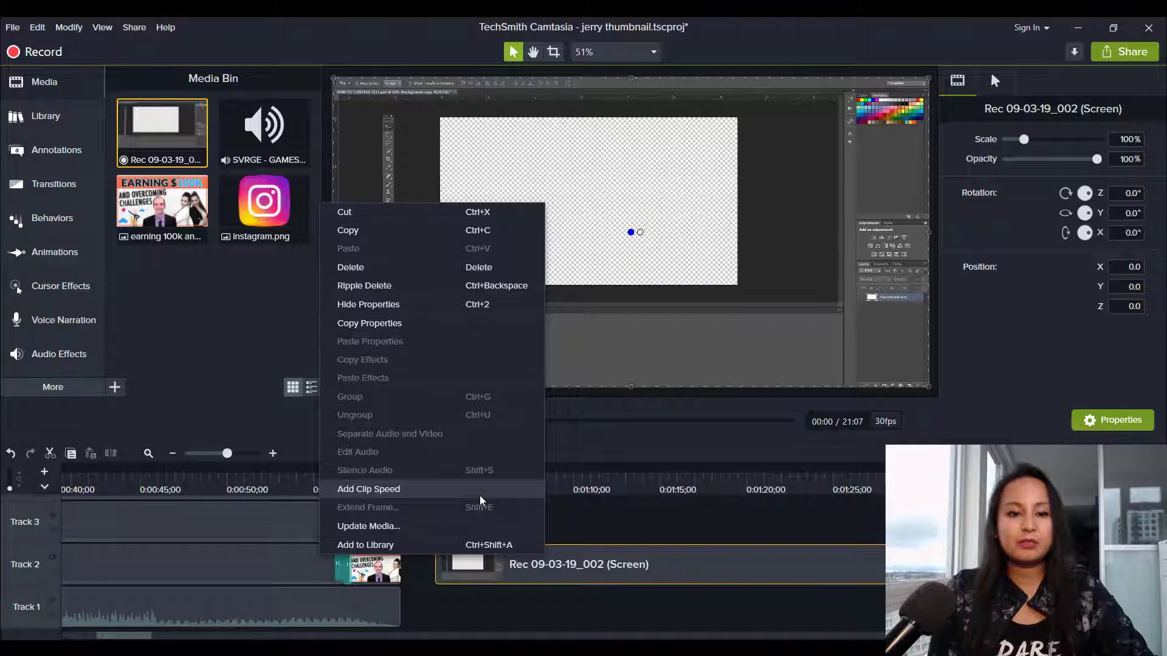
click(460, 488)
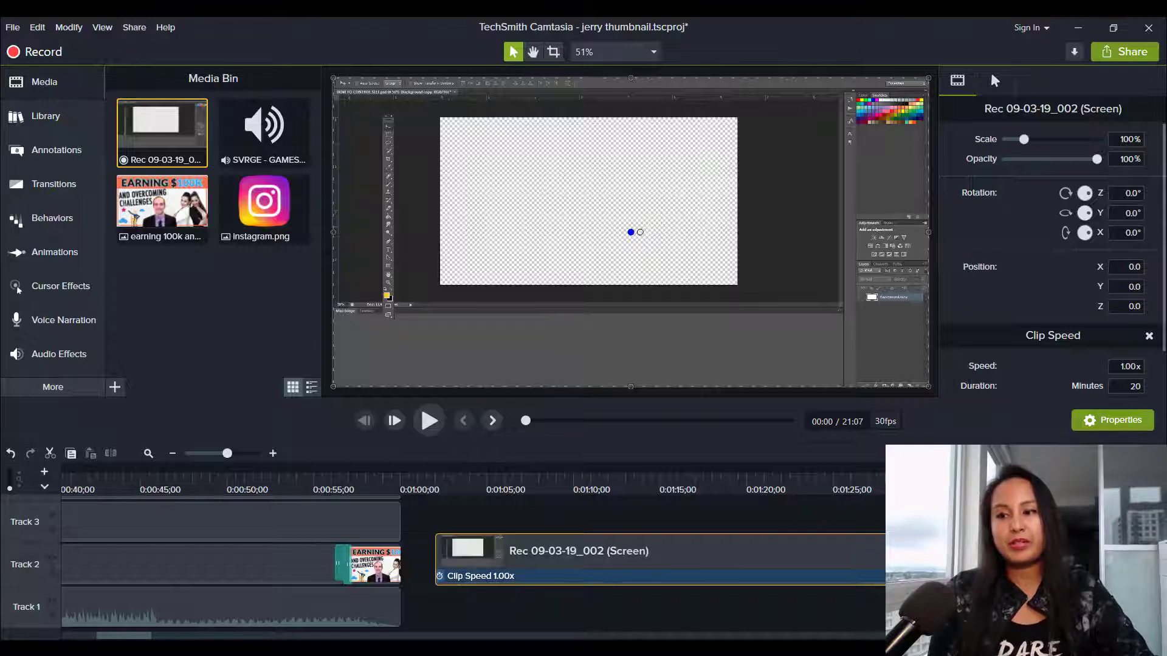
Set the clip speed of the newly added recording copy to 2.00x.
scroll(1052, 274, down, 2)
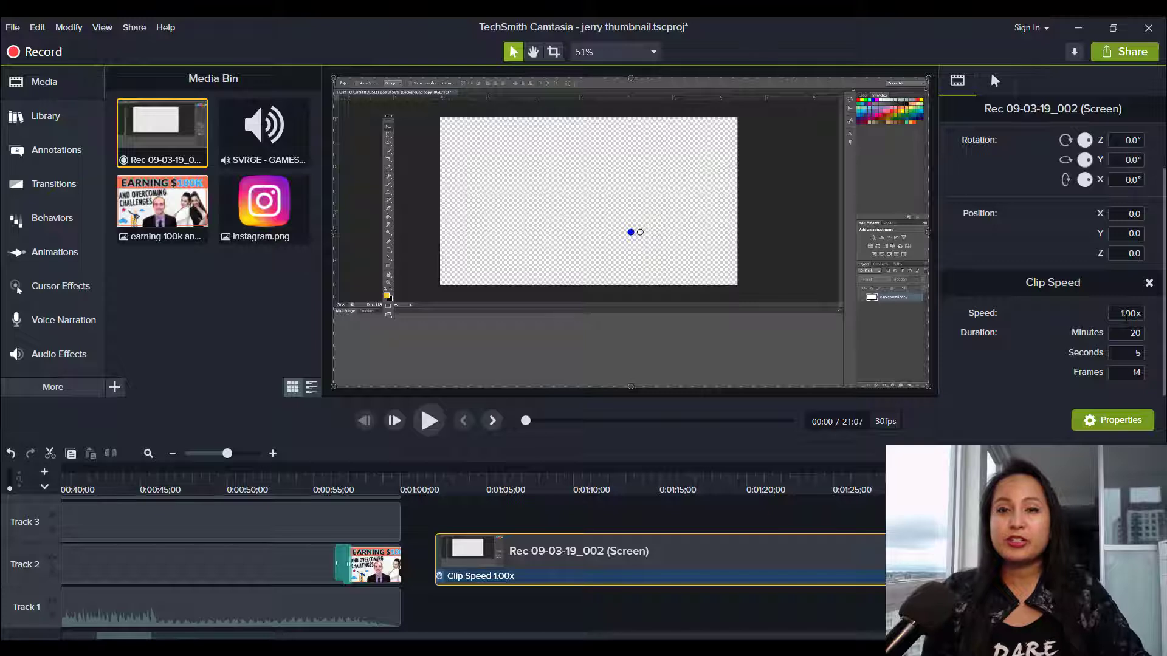
double_click(1128, 314)
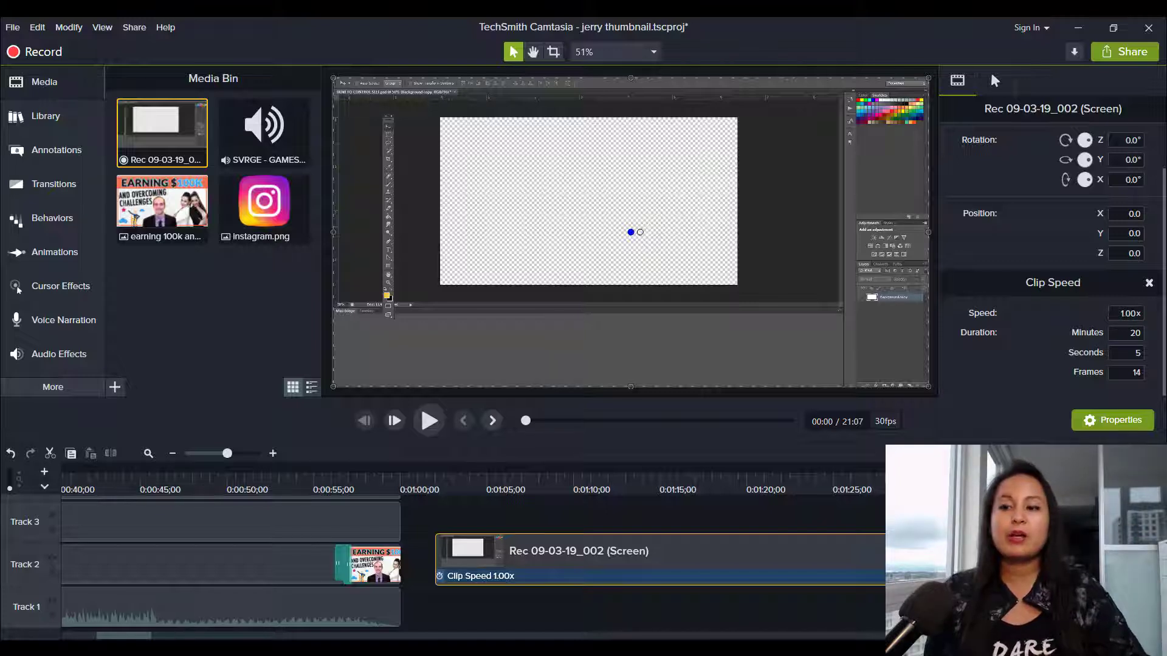
click(1125, 313)
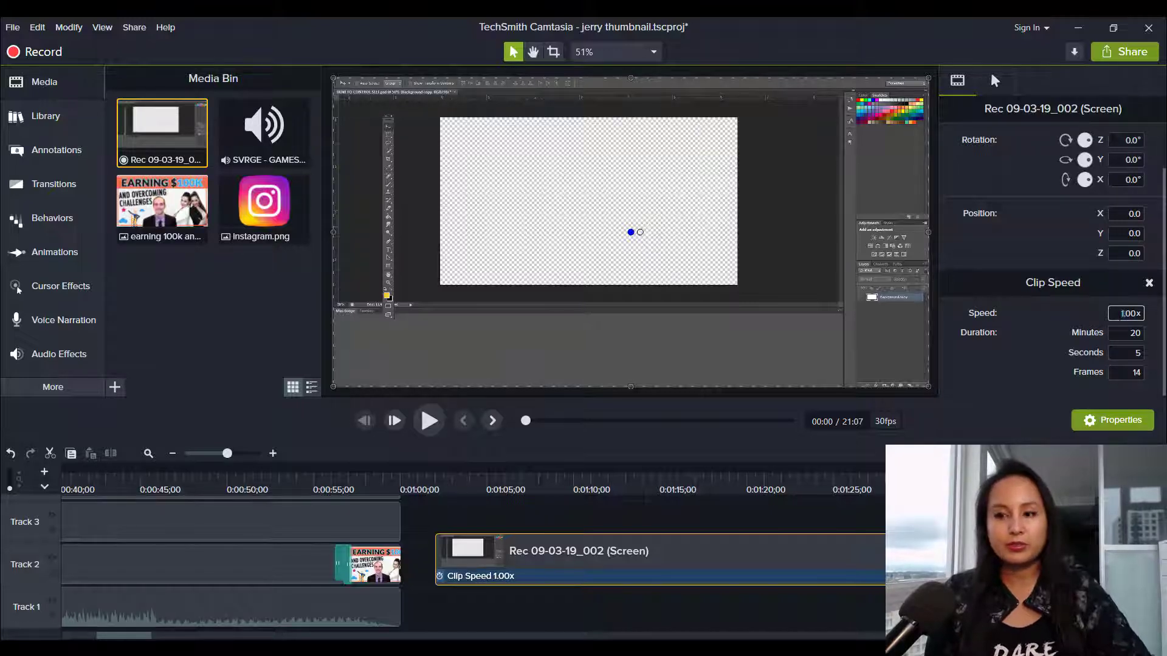
key(BackSpace)
text(2)
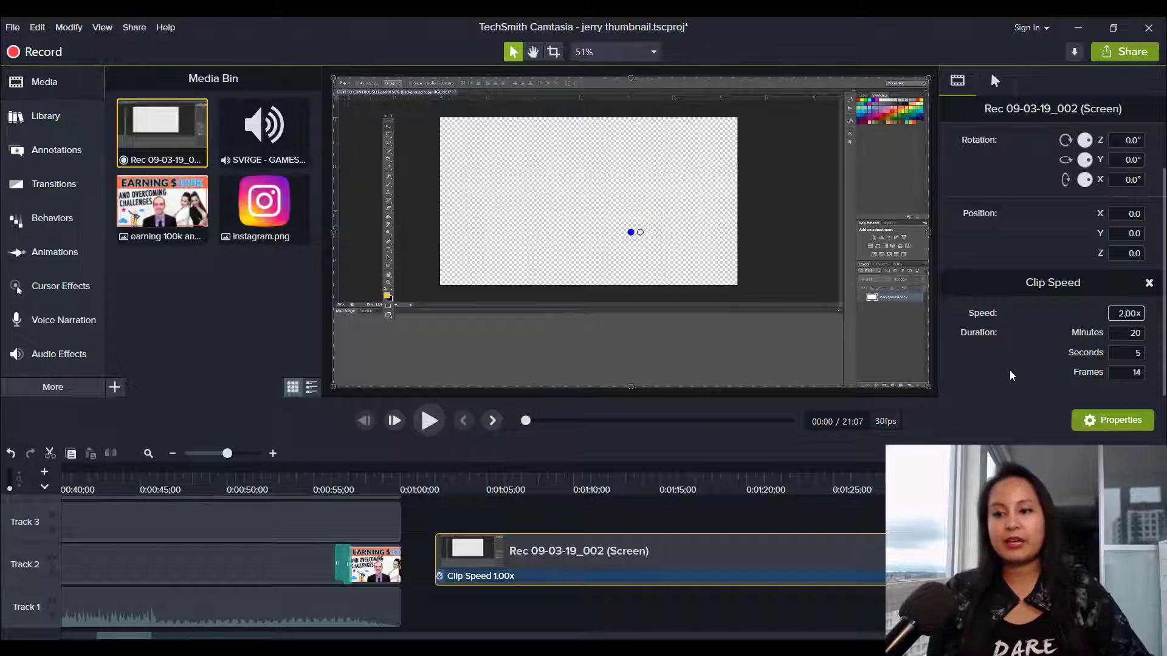
key(Return)
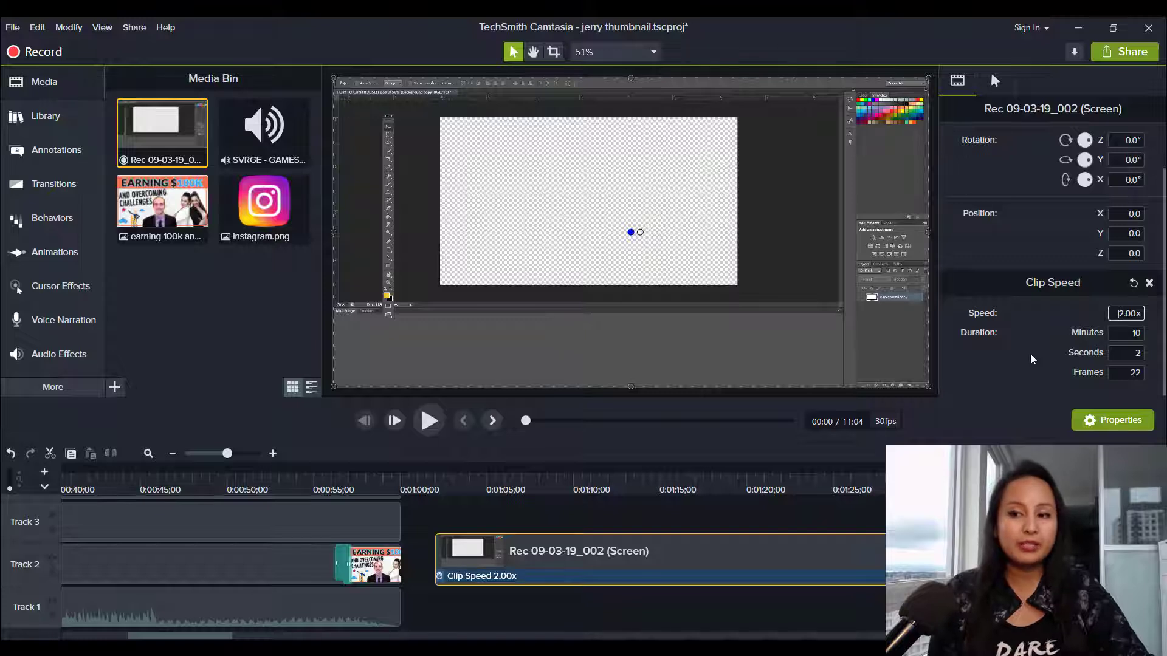
Compare the Clip Speed settings of the original recording on Track 2 with those of the 2.00x copy.
click(161, 565)
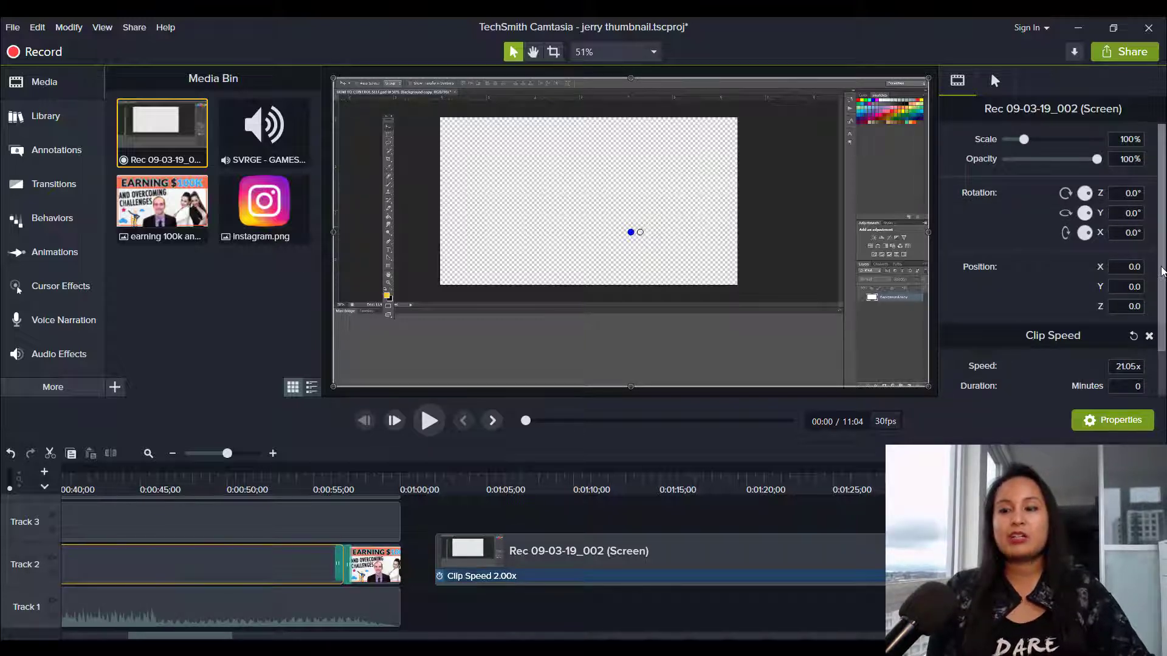
scroll(1163, 288, down, 1)
scroll(1163, 289, down, 1)
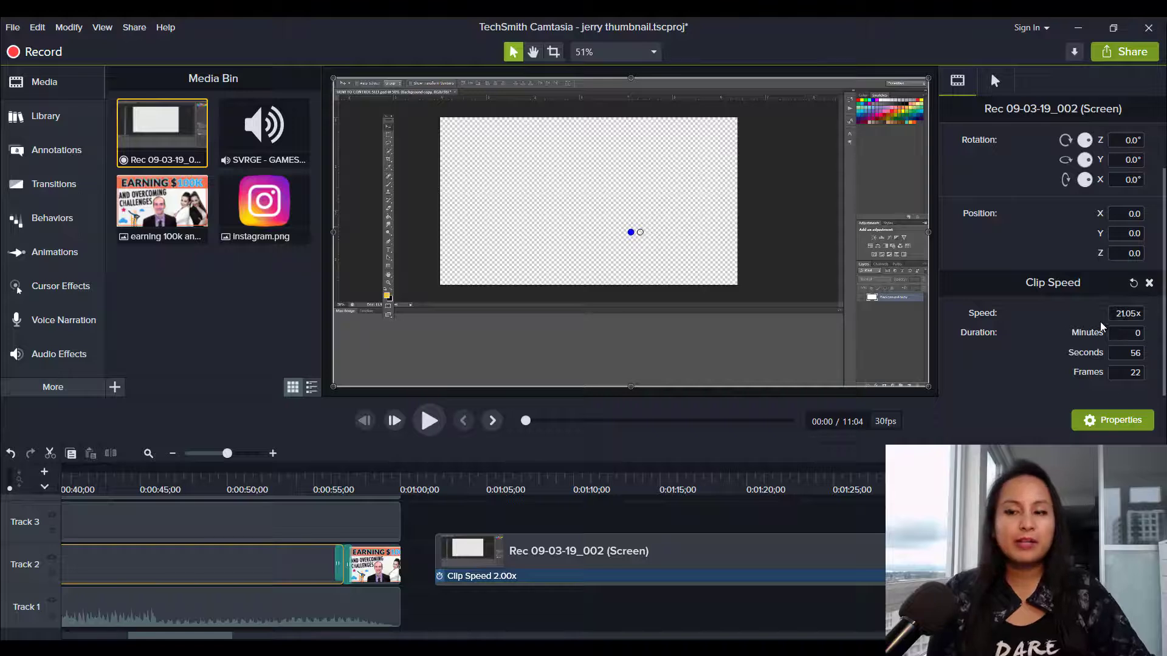
click(684, 526)
click(682, 553)
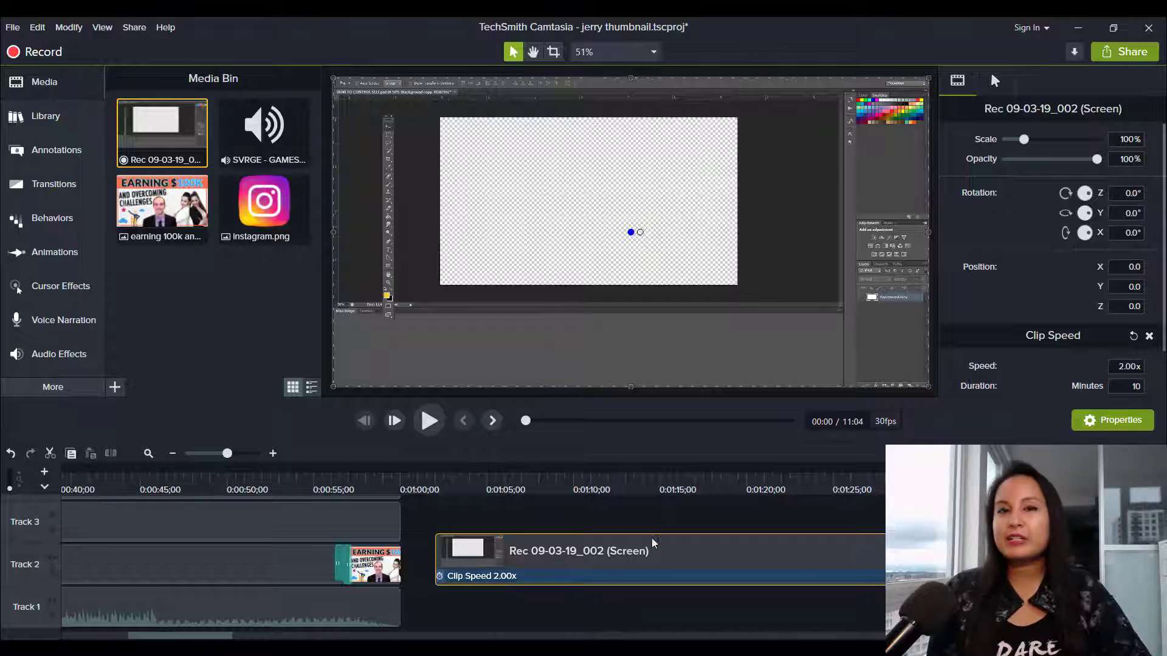
click(566, 514)
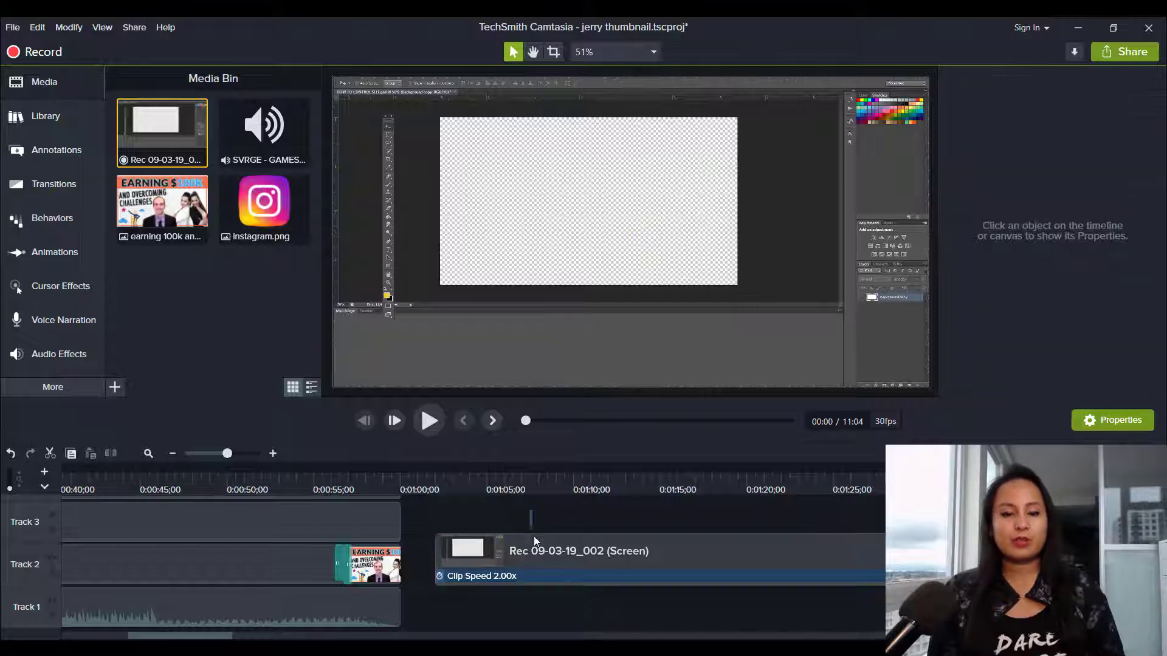
click(536, 563)
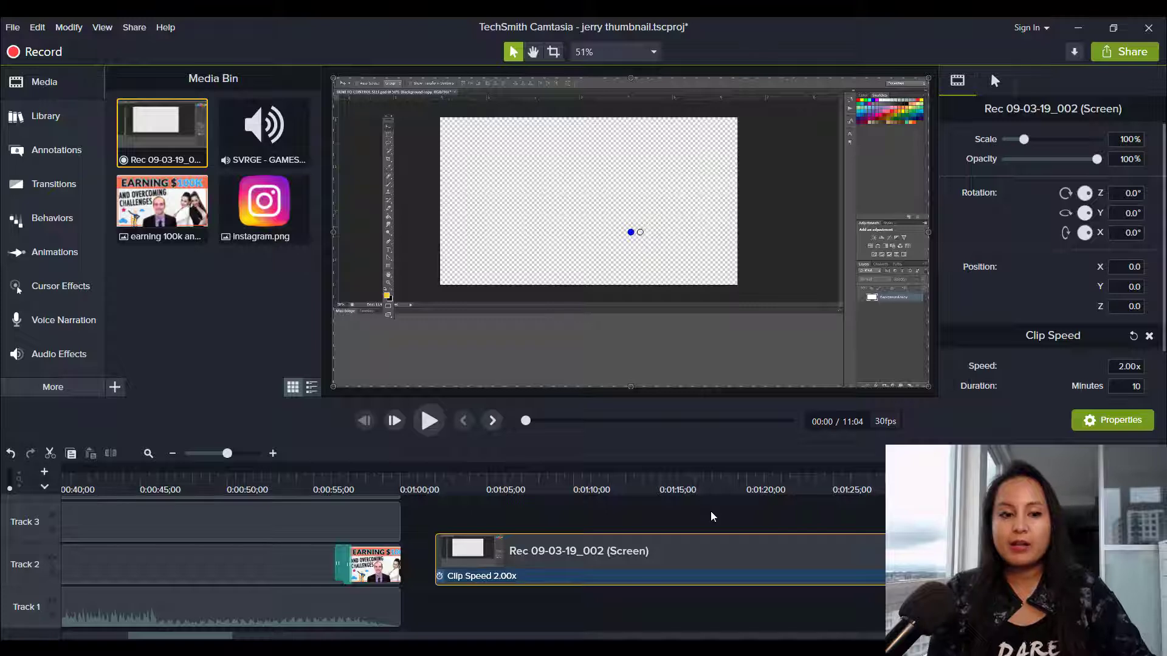
Delete the 2.00x copy of the recording from the end of Track 2.
click(506, 599)
click(504, 539)
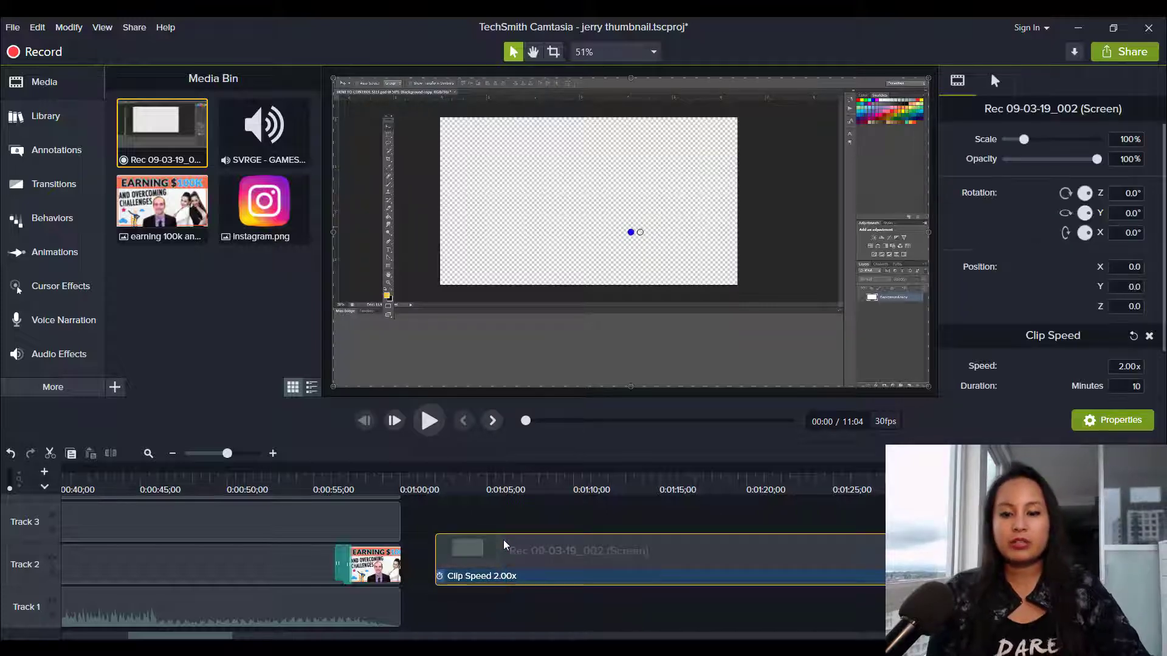
key(Delete)
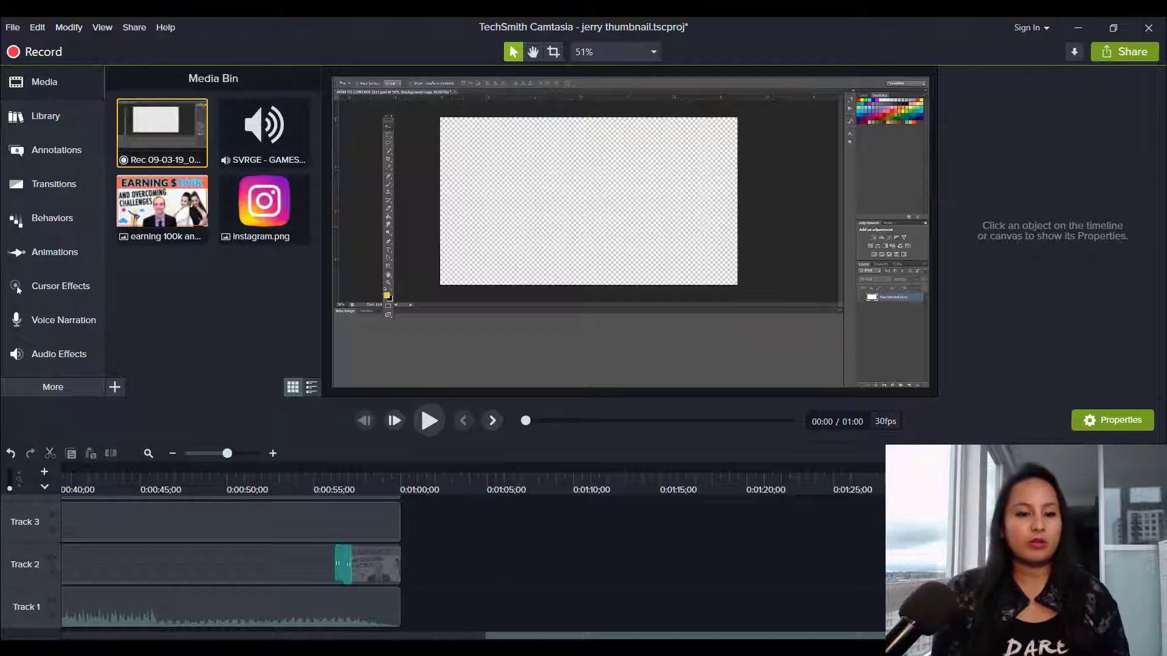
Return to the start of the timeline and inspect the Track 2 recording and the Track 1 music clip.
click(71, 638)
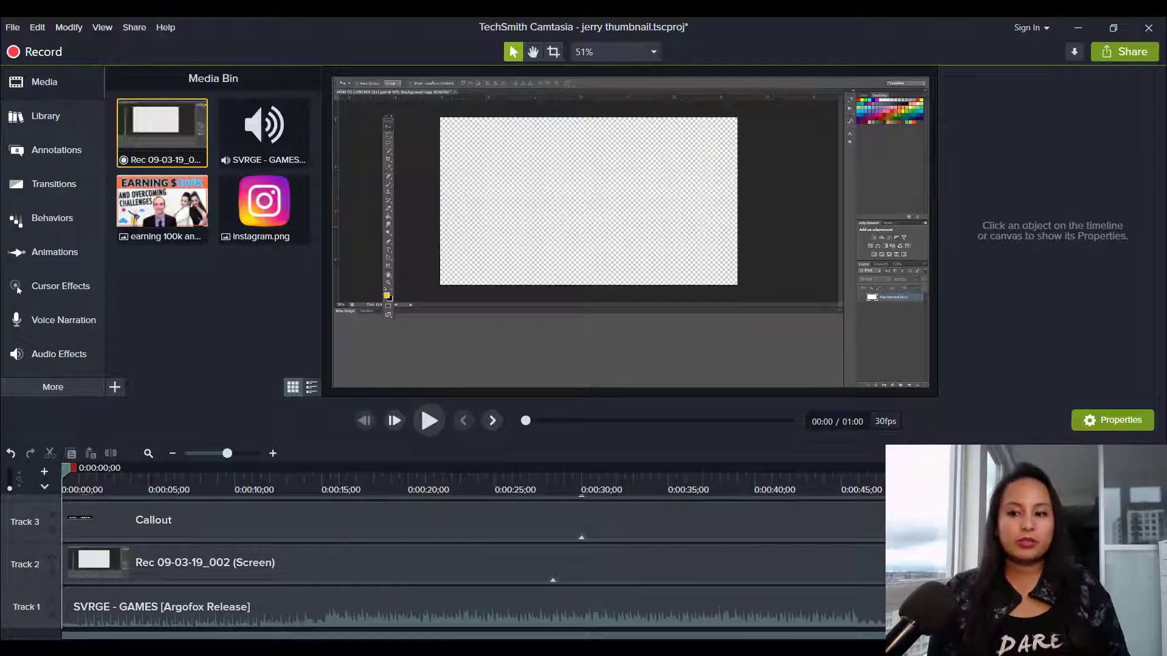
scroll(474, 565, up, 3)
scroll(474, 565, down, 3)
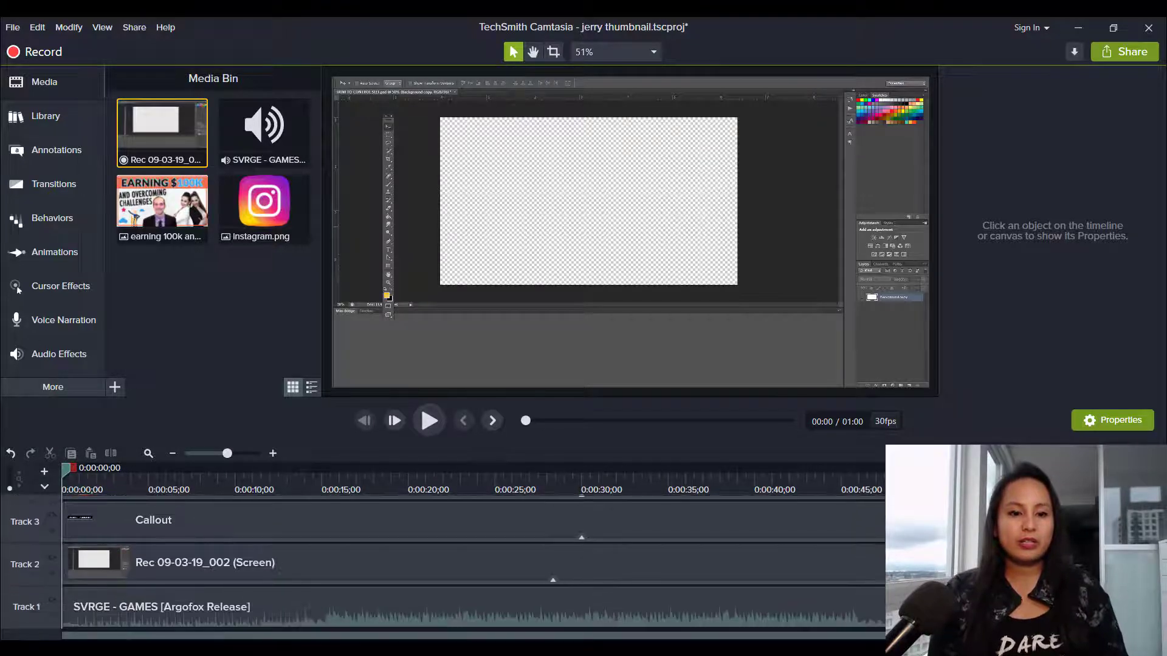
click(312, 563)
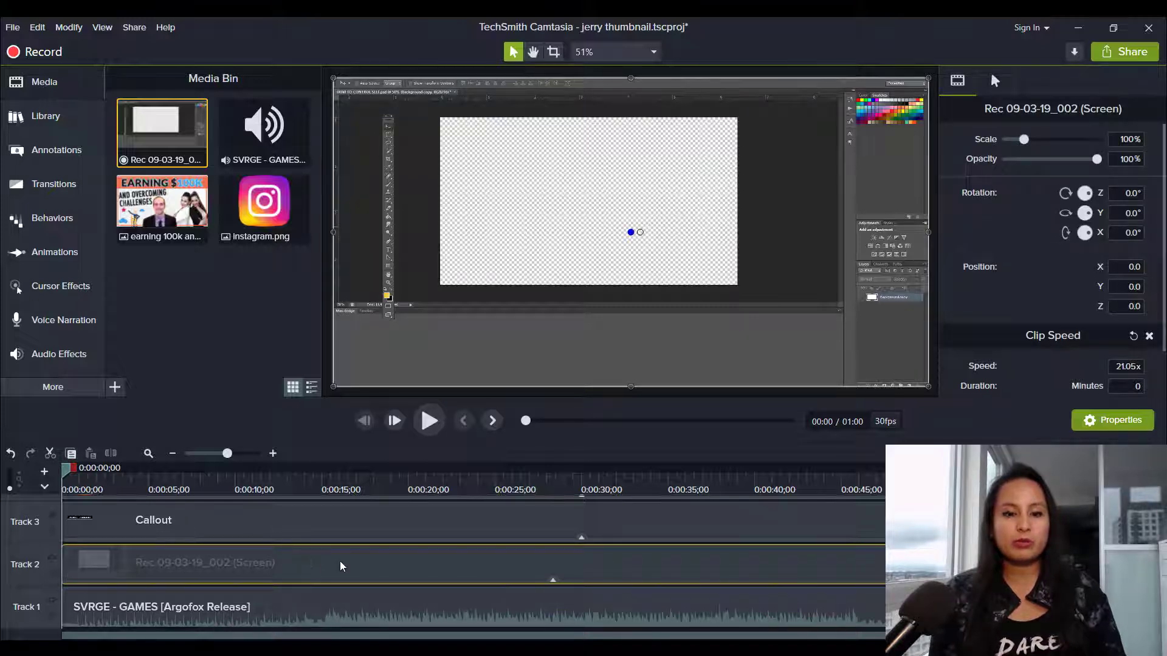
click(305, 605)
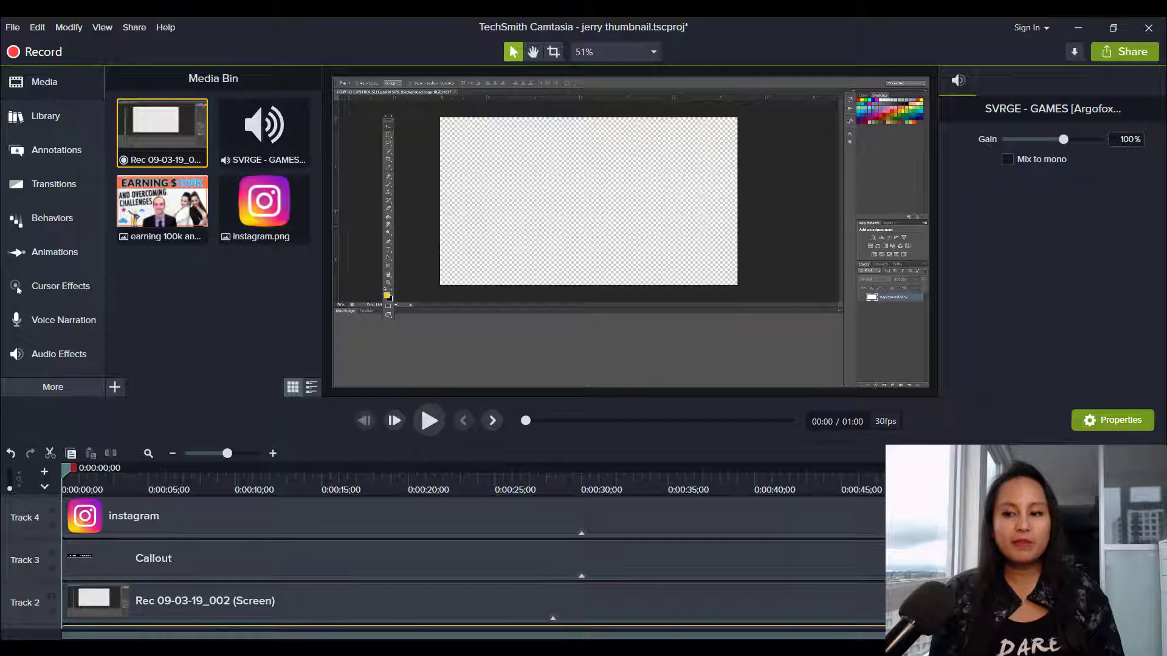
Select the instagram and Callout clips together, preview the design credit at 0:00:01;20, and clear the selection.
drag(1118, 551, 829, 486)
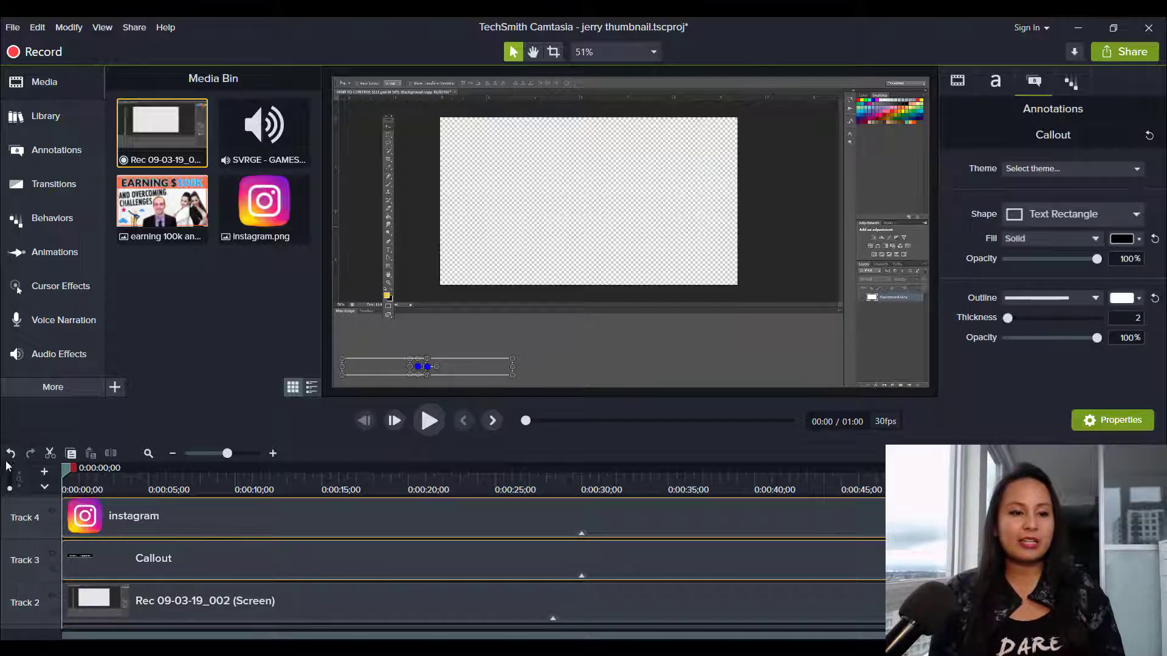
drag(69, 477, 87, 496)
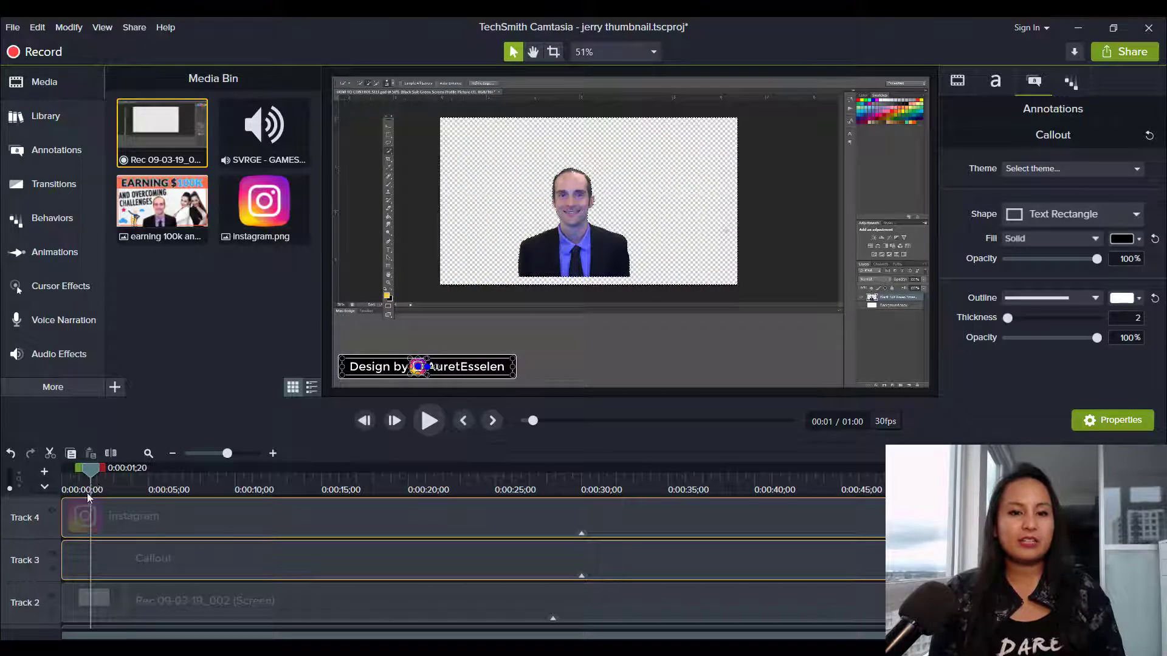
click(326, 380)
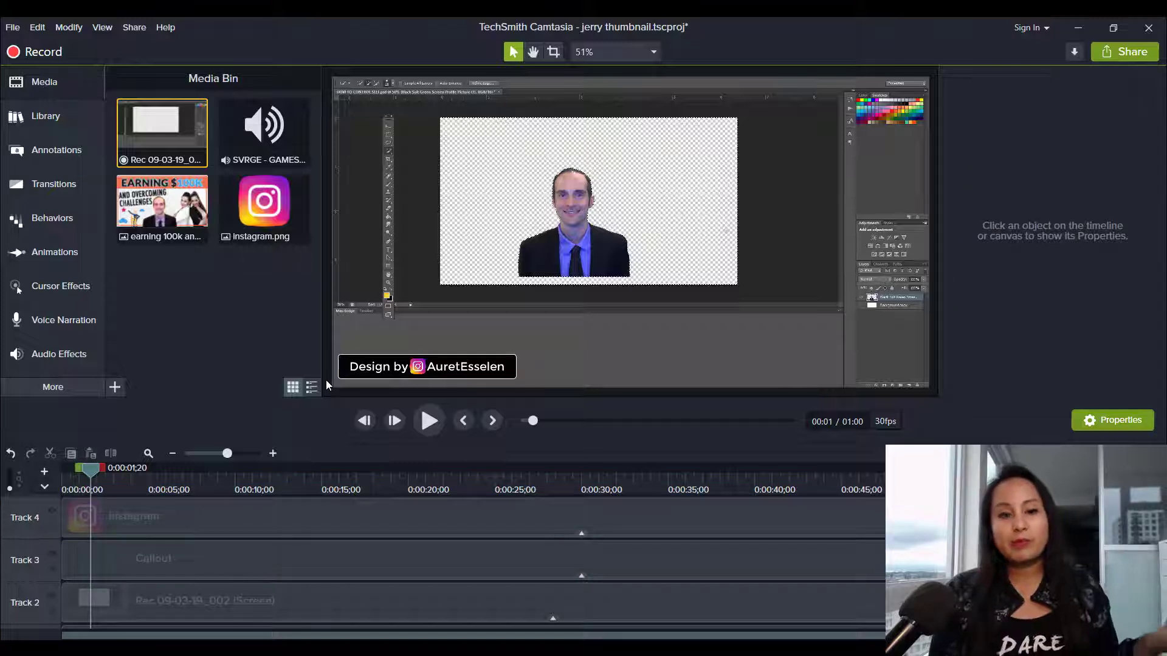